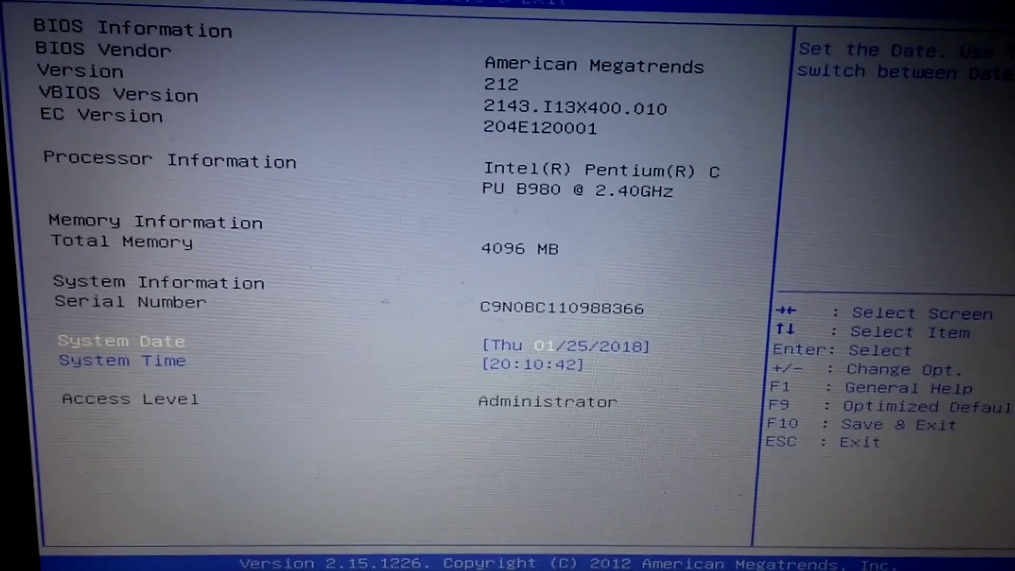
# Open Advanced > Graphics Configuration and bring up the DVMT Pre-Allocated choices, currently 64M
pyautogui.press('Right')
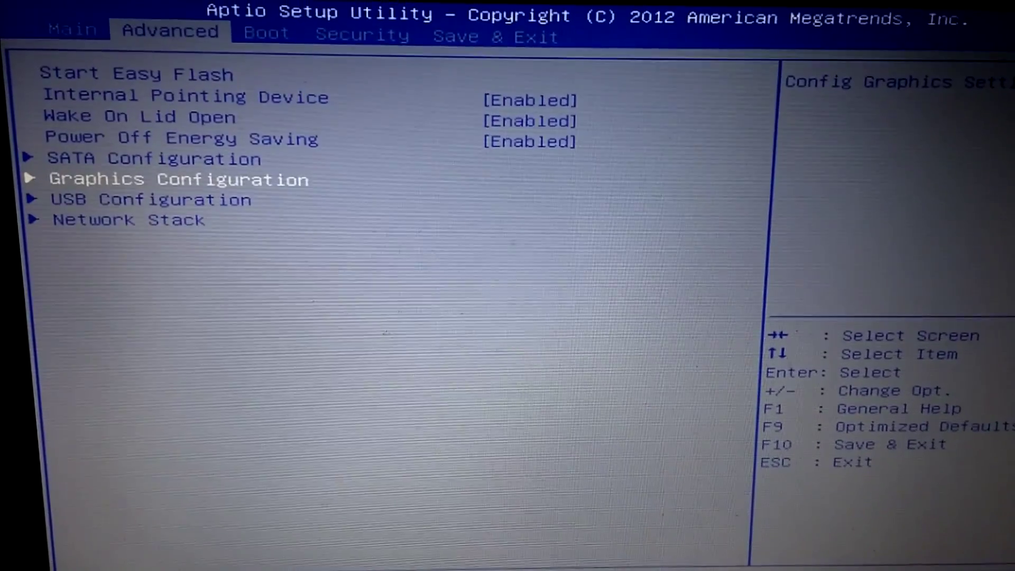
pyautogui.press('Up')
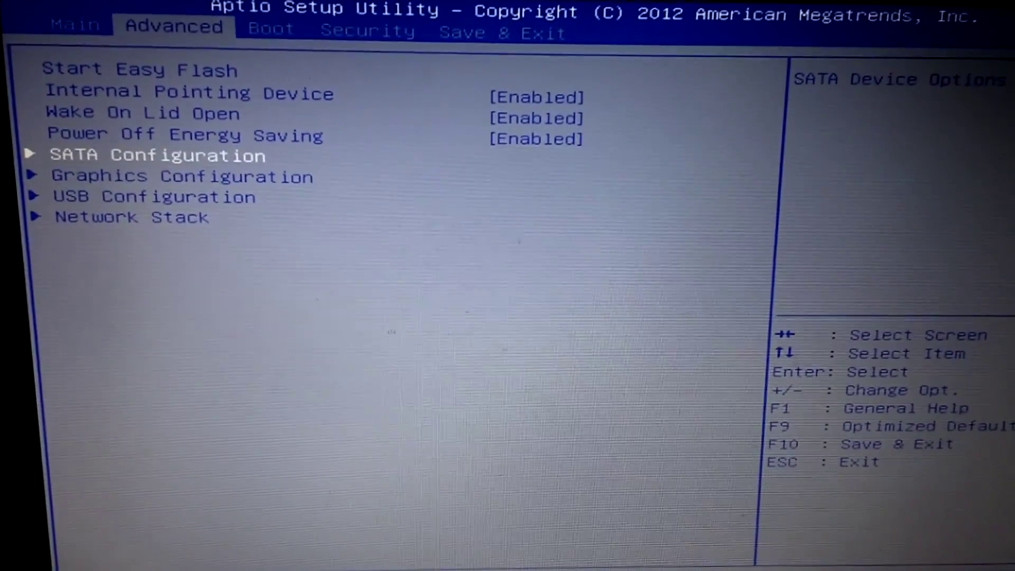
pyautogui.press('Down')
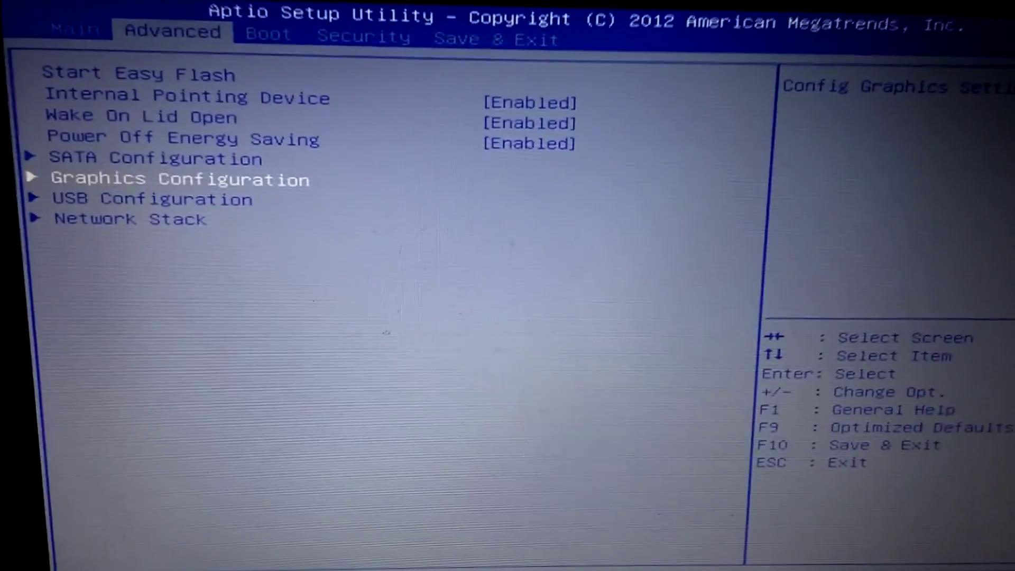
pyautogui.press('Return')
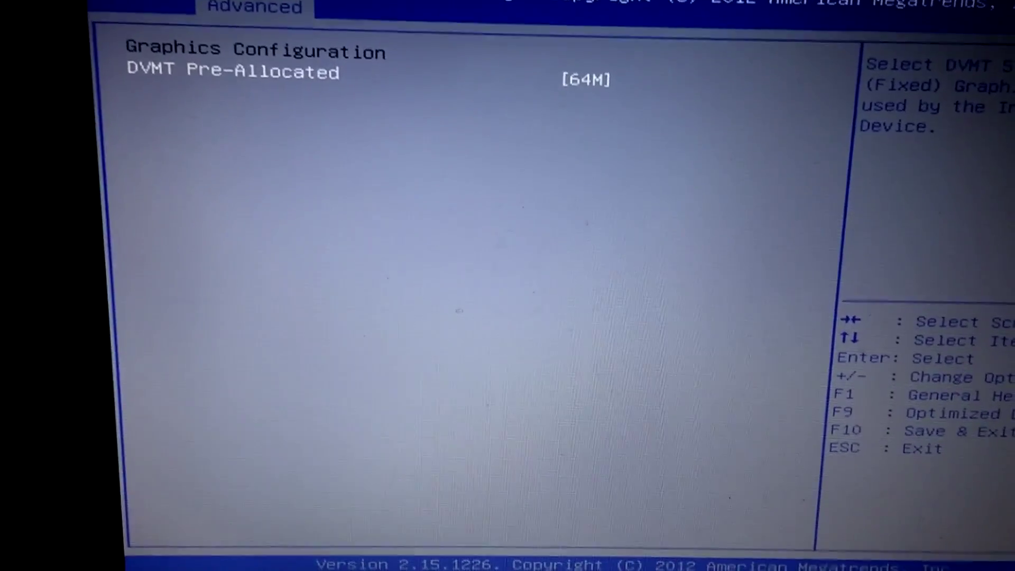
pyautogui.press('Return')
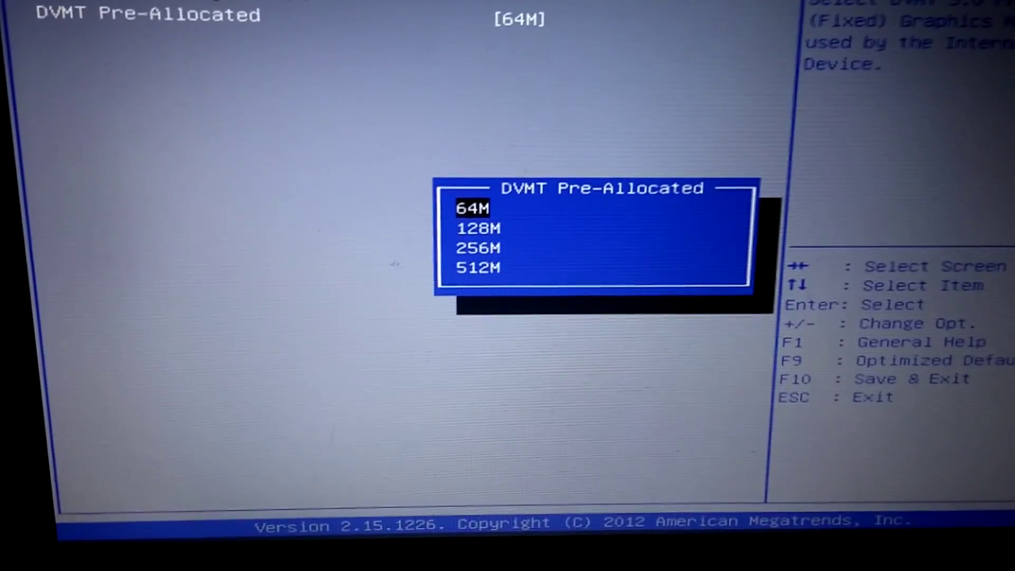
# Choose 512M for DVMT Pre-Allocated
pyautogui.press('Down')
pyautogui.press('Down')
pyautogui.press('Down')
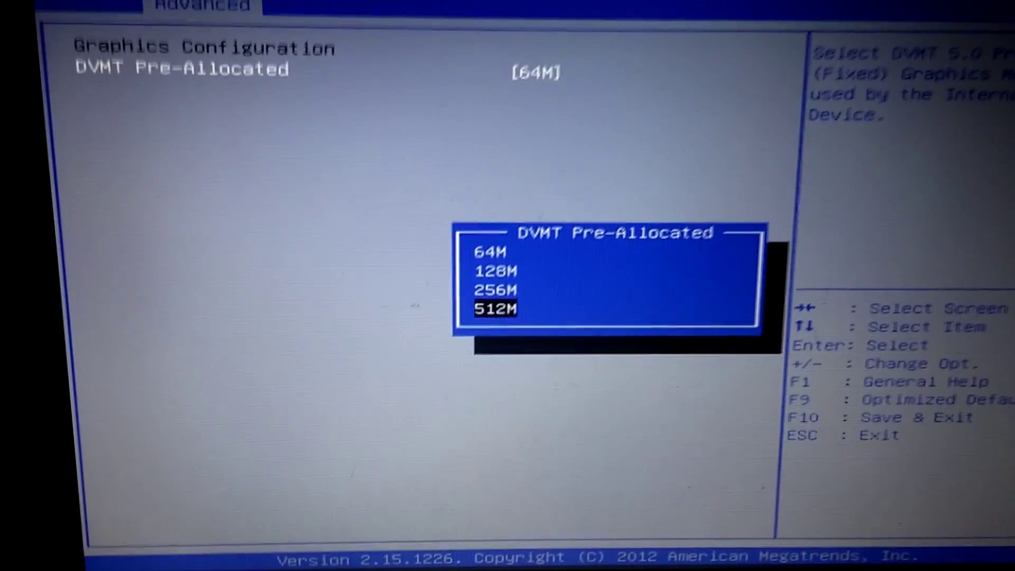
pyautogui.press('Return')
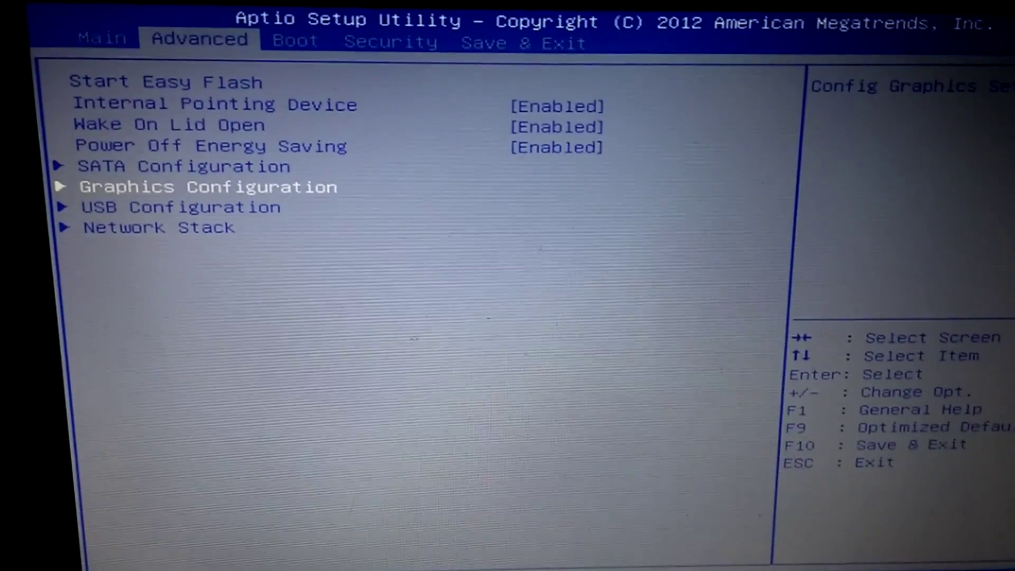
# Head through the tabs toward Save & Exit to save changes and reboot into Windows
pyautogui.press('Right')
pyautogui.press('Right')
pyautogui.press('Right')
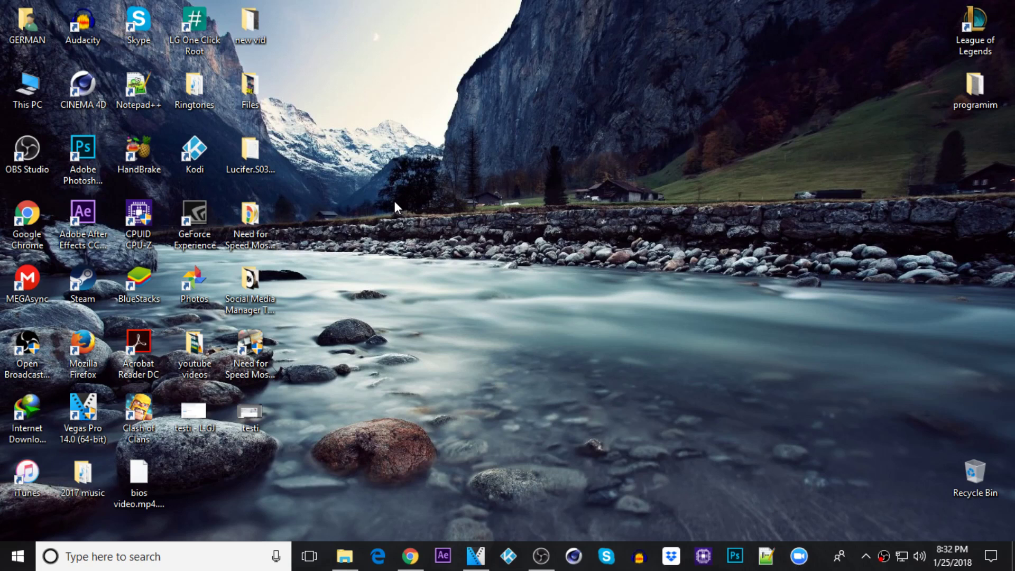
# Launch regedit from the Run dialog
pyautogui.press('super+r')
pyautogui.write('r')
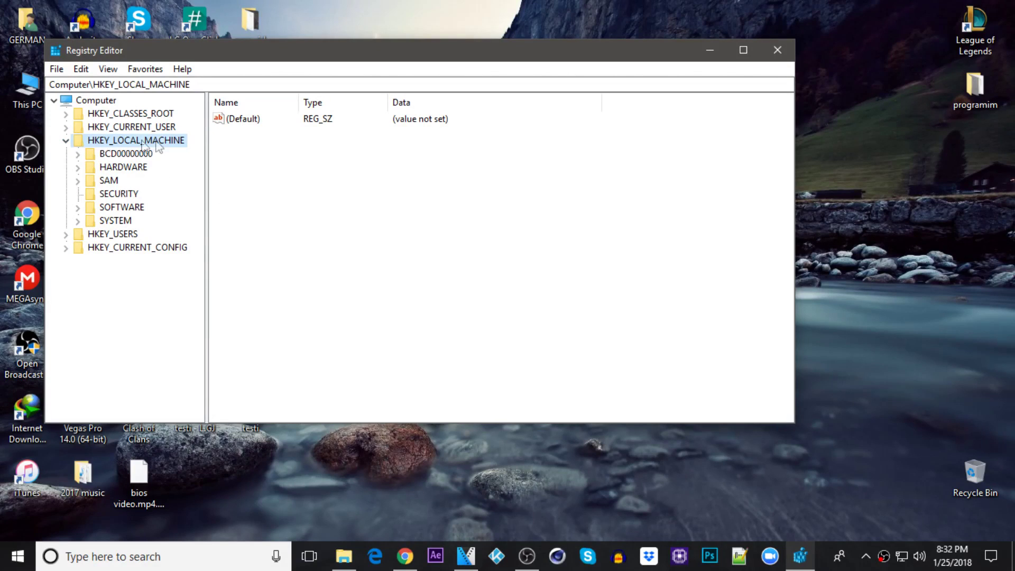
# Expand HKEY_LOCAL_MACHINE\SOFTWARE and scroll to find the Intel key
pyautogui.click(107, 206)
pyautogui.rightClick(103, 204)
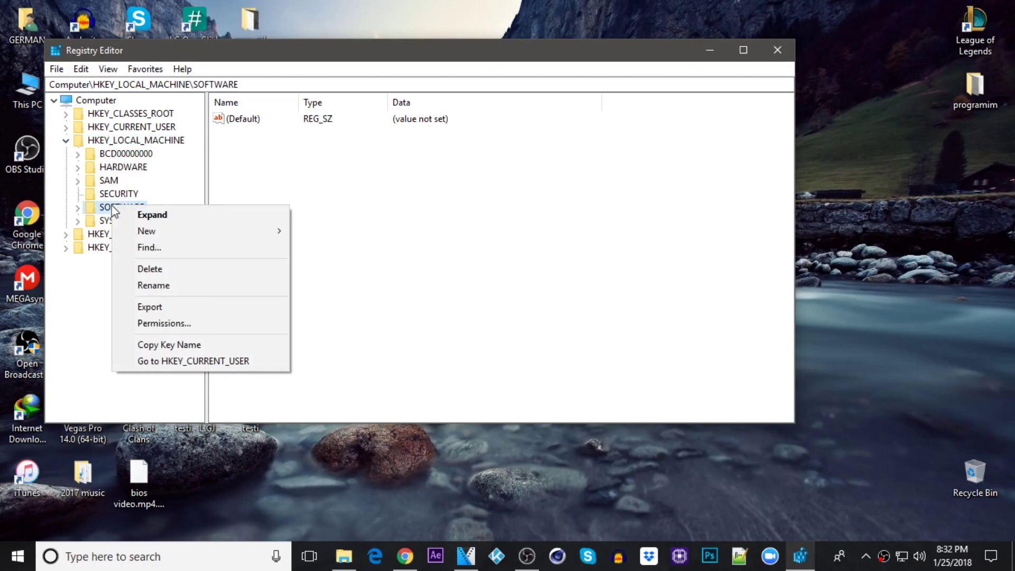
pyautogui.click(104, 206)
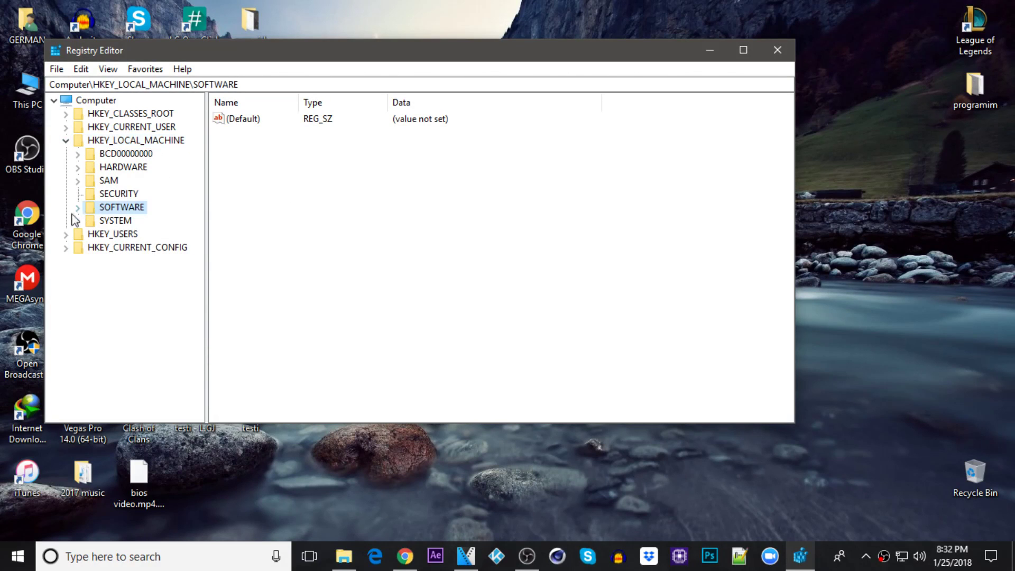
pyautogui.click(78, 208)
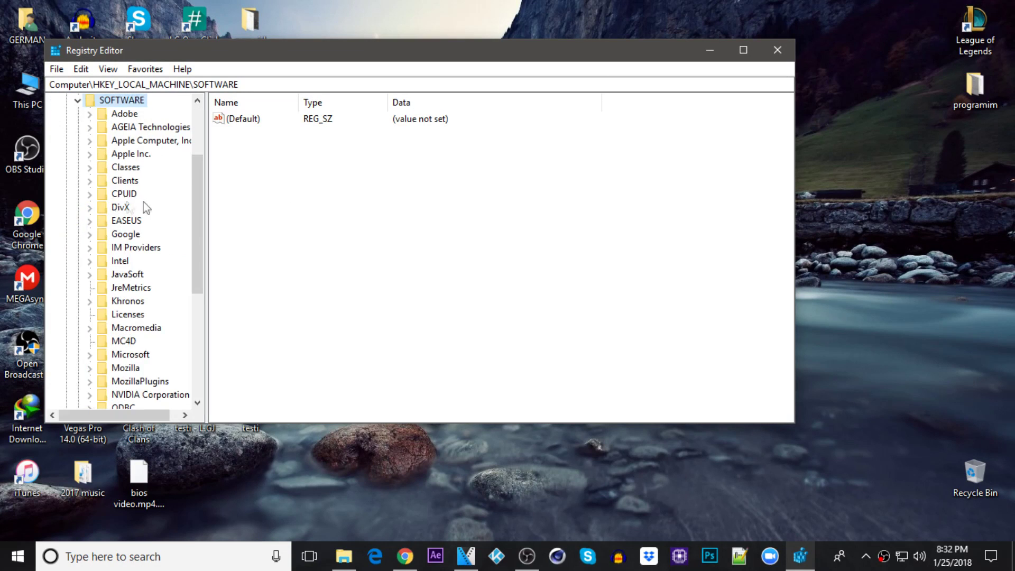
pyautogui.moveTo(194, 204); pyautogui.dragTo(197, 257)
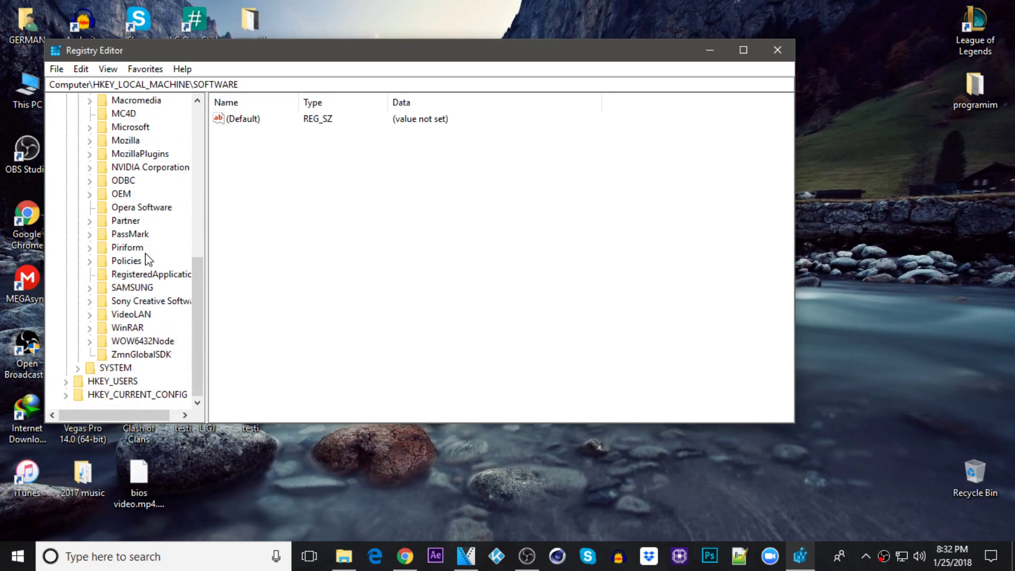
pyautogui.scroll(2, 148, 226)
pyautogui.scroll(1, 146, 226)
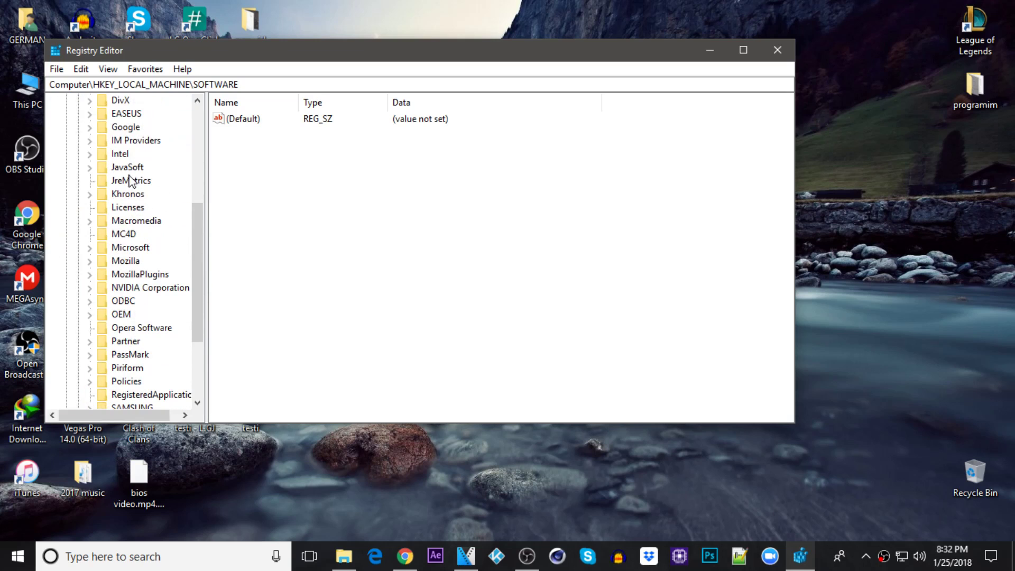
# Create a new key named GMM under Intel
pyautogui.click(121, 154)
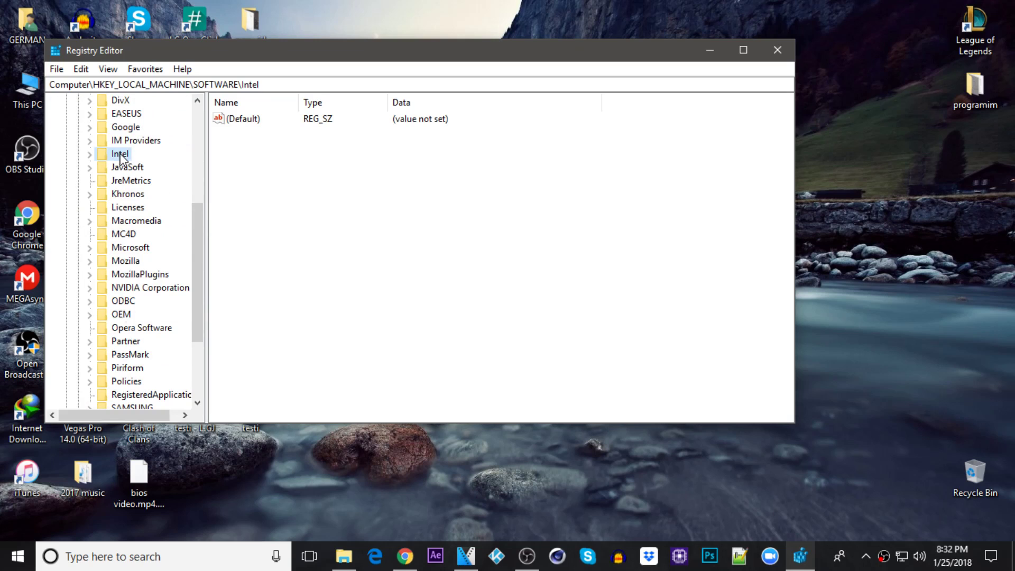
pyautogui.rightClick(120, 155)
pyautogui.moveTo(280, 181)
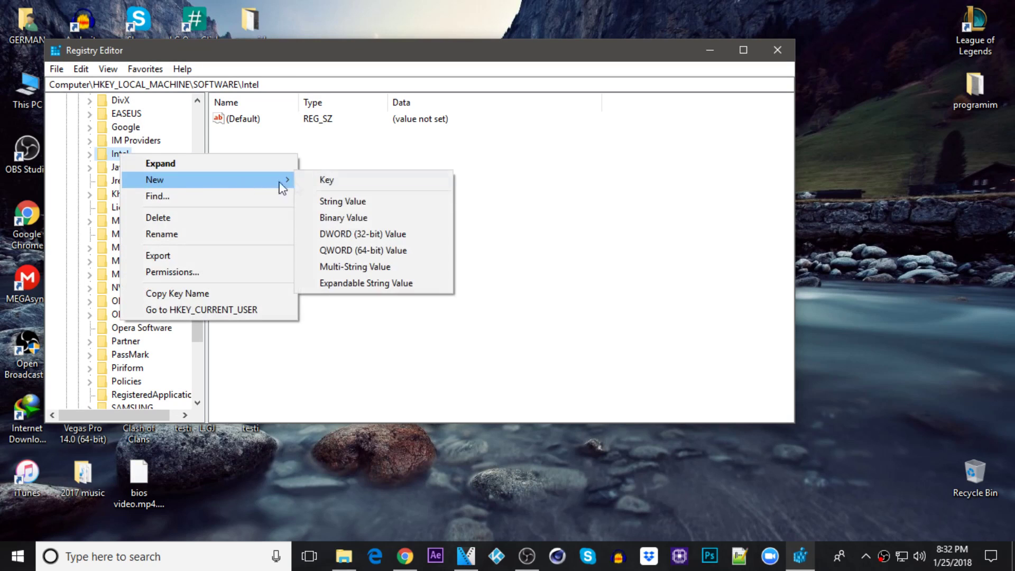
pyautogui.click(327, 181)
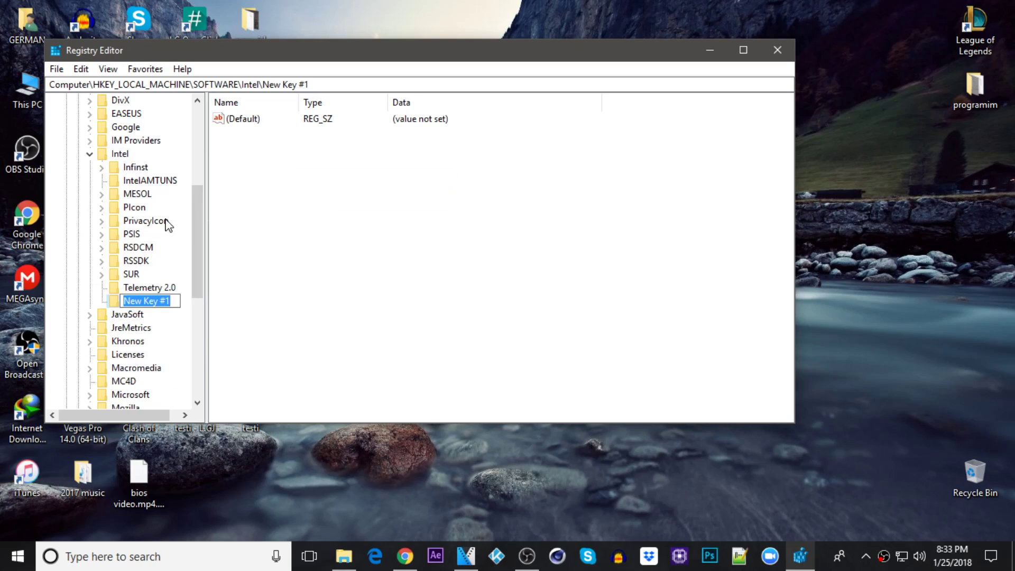
pyautogui.write('GMM')
pyautogui.press('Return')
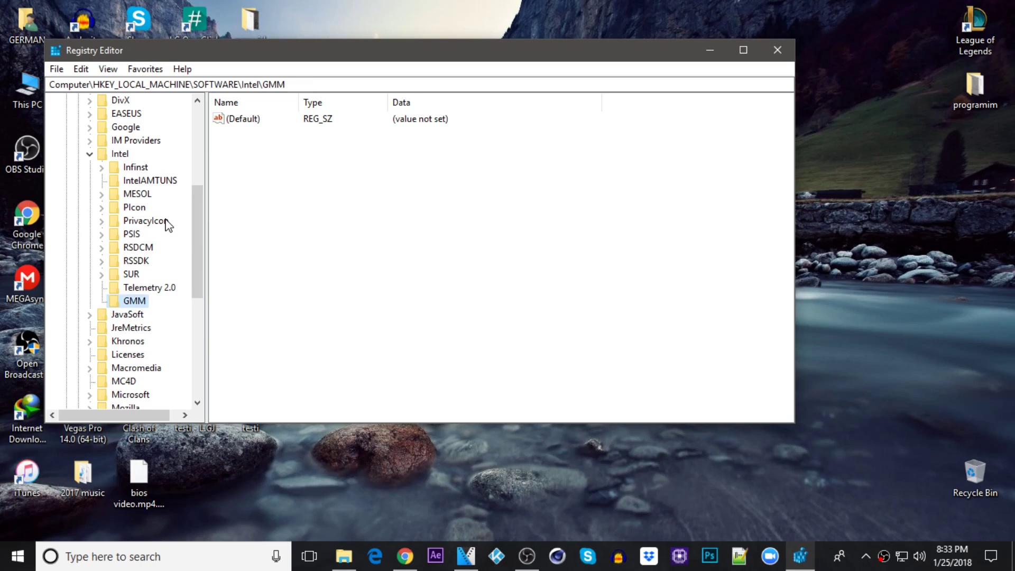
# Add a DWORD (32-bit) value named DedicatedSegmentSize in GMM and widen the Name column
pyautogui.rightClick(136, 303)
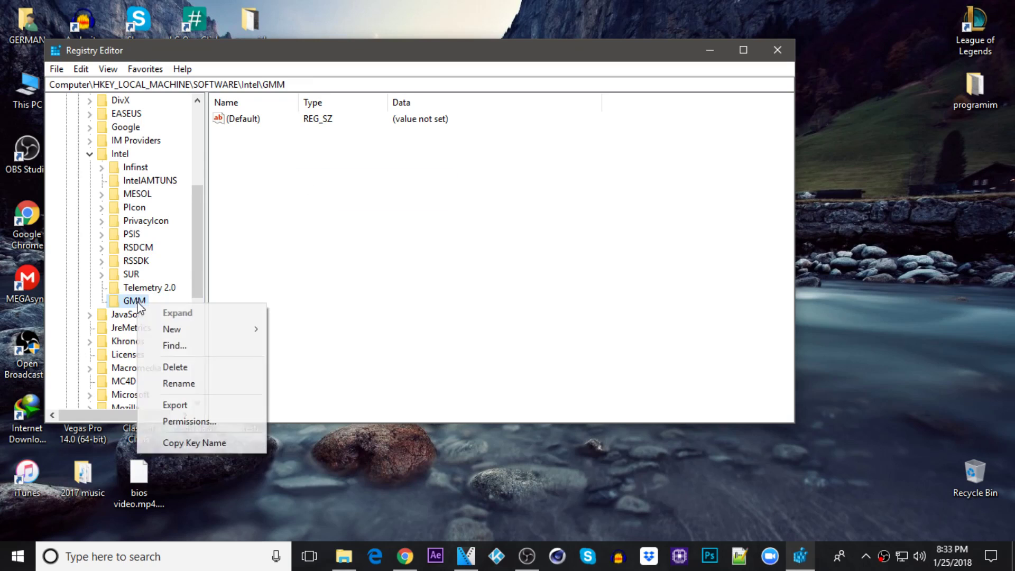
pyautogui.moveTo(186, 329)
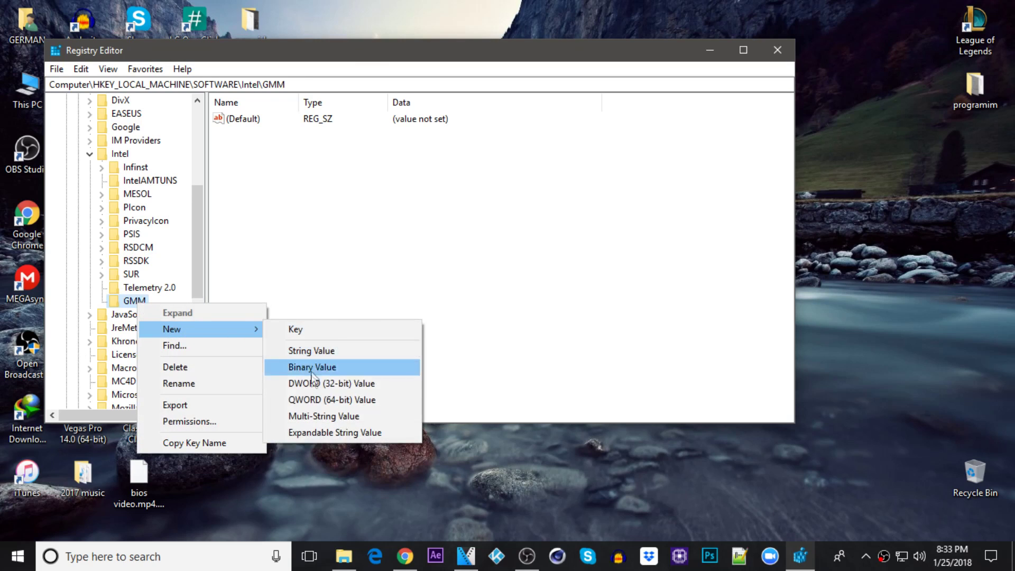
pyautogui.click(360, 385)
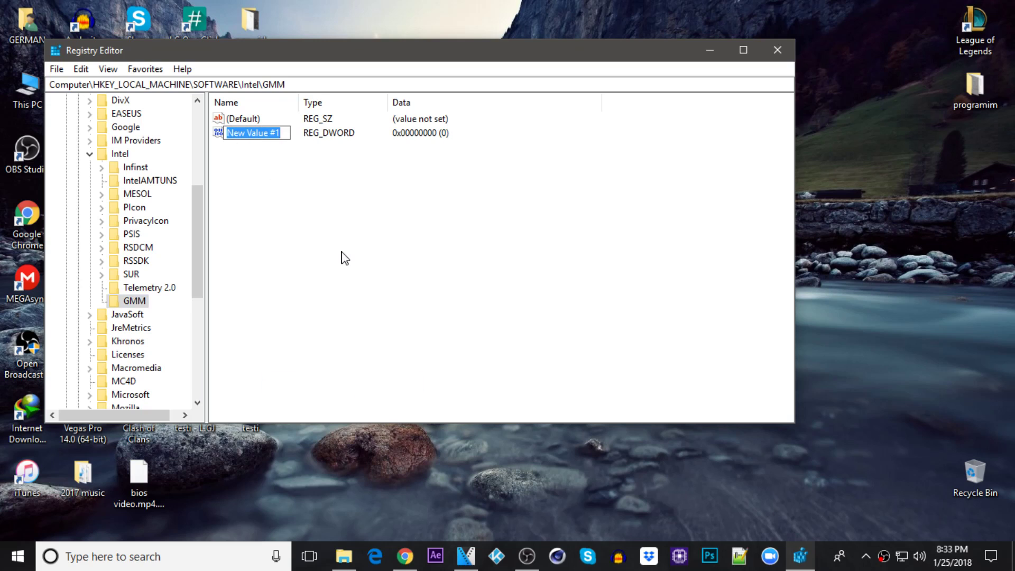
pyautogui.write('Dedicated')
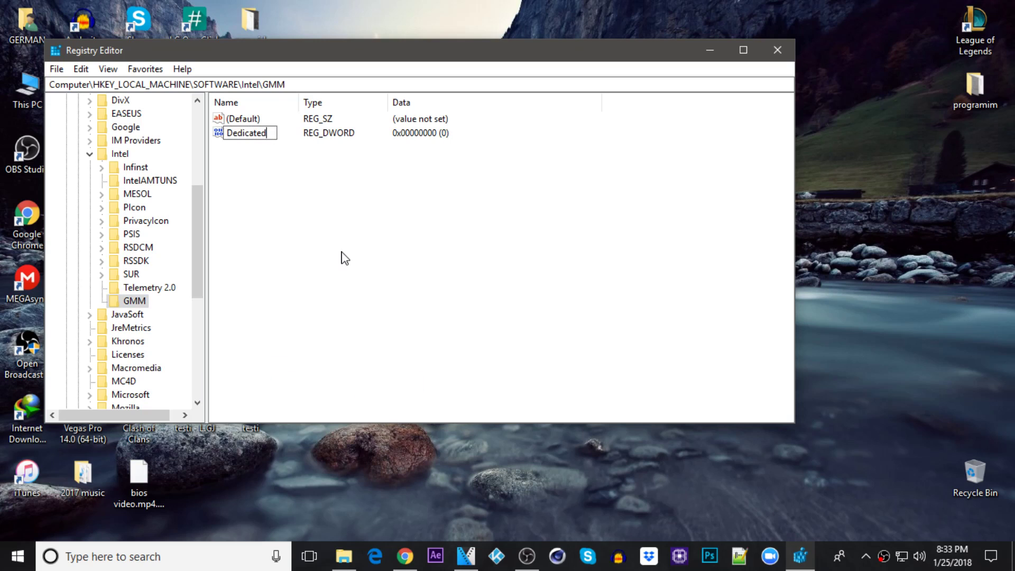
pyautogui.write('SegmentSize')
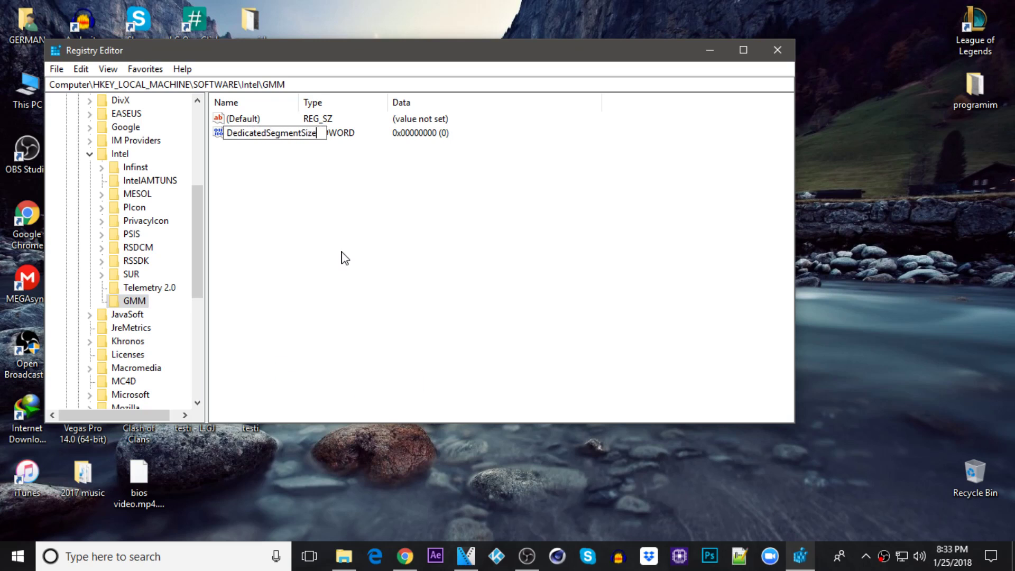
pyautogui.press('Return')
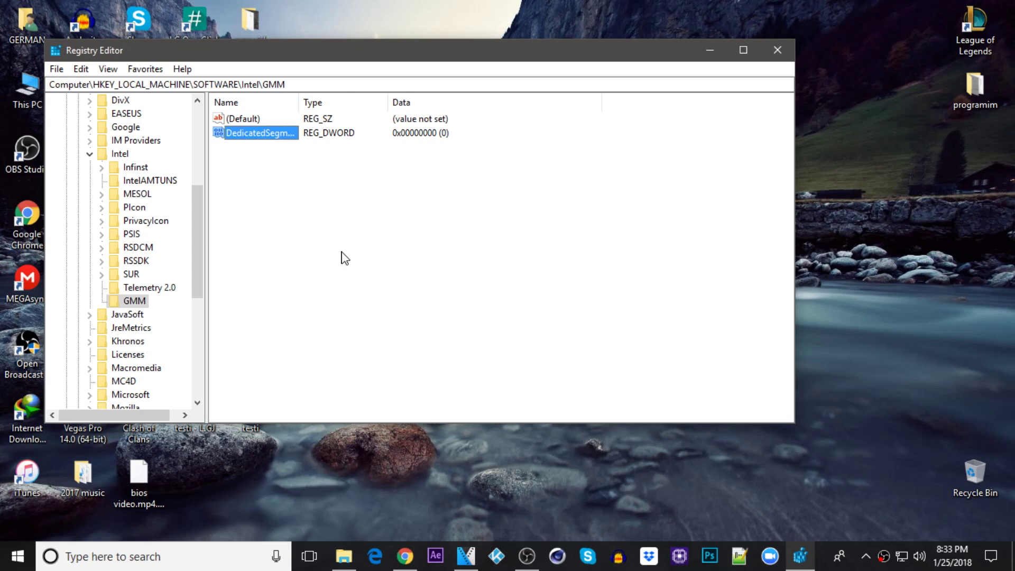
pyautogui.moveTo(299, 102); pyautogui.dragTo(373, 101)
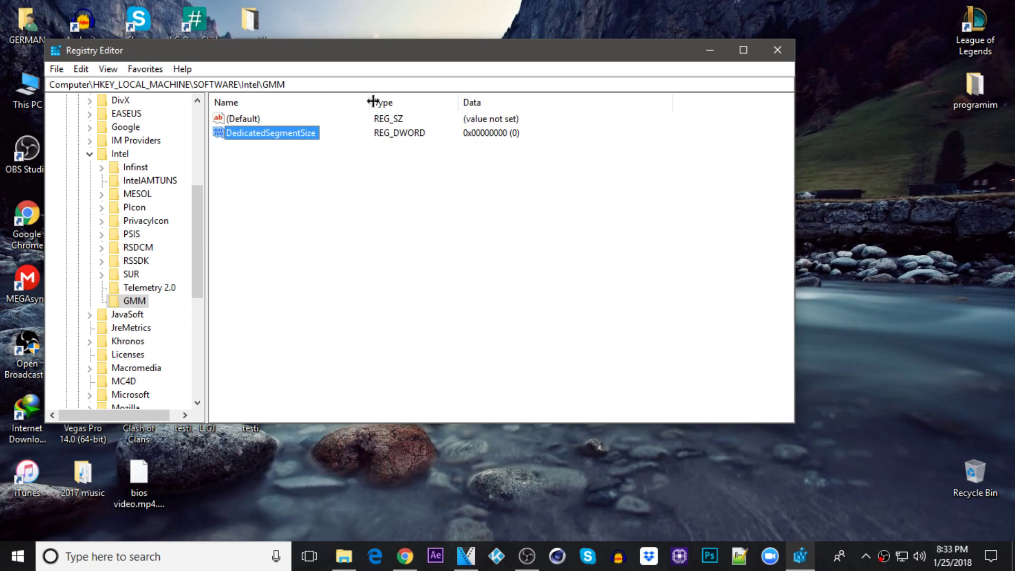
# Set DedicatedSegmentSize to 512 in decimal, then close Registry Editor
pyautogui.doubleClick(256, 134)
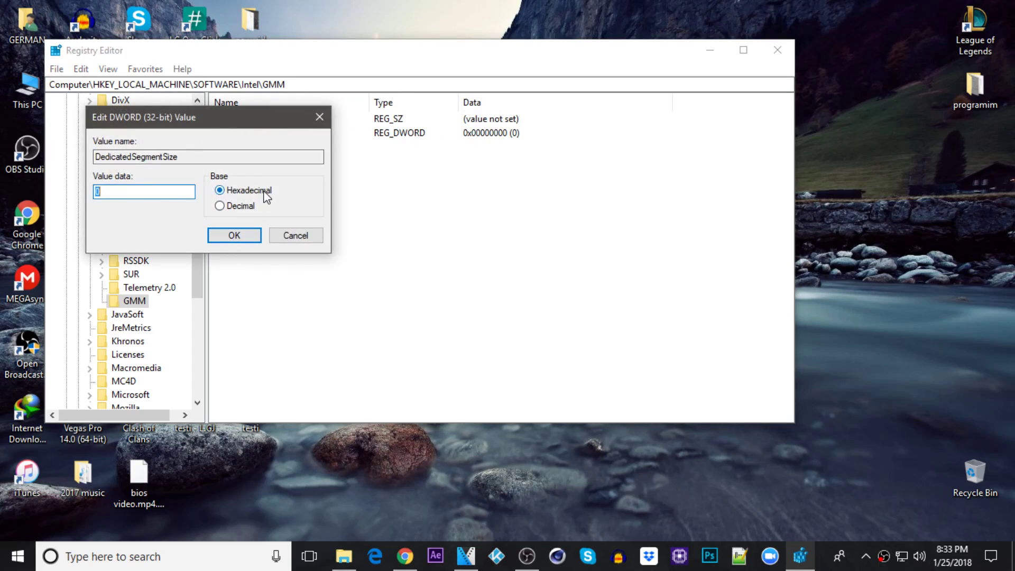
pyautogui.click(221, 206)
pyautogui.moveTo(223, 115); pyautogui.dragTo(482, 172)
pyautogui.doubleClick(406, 242)
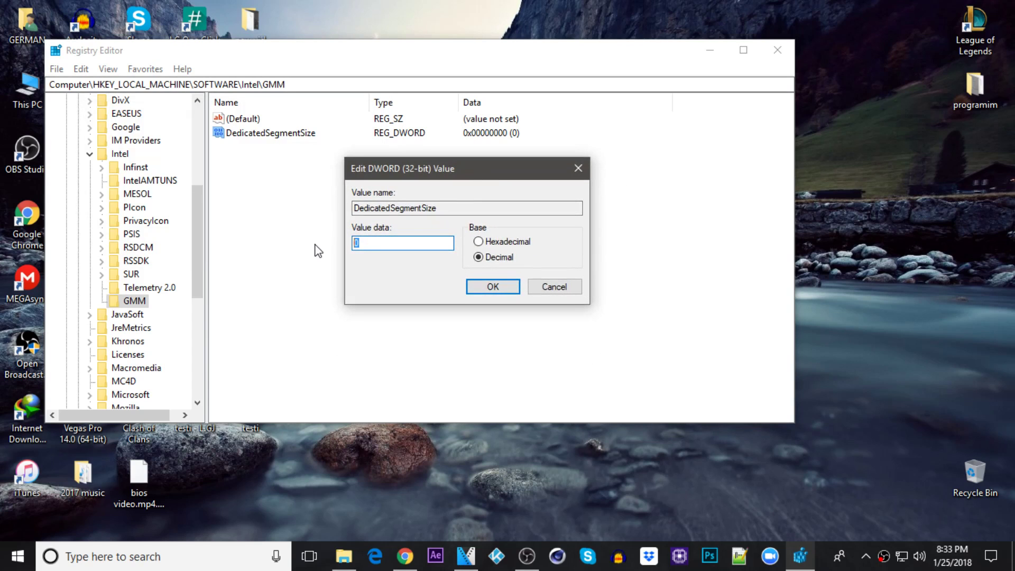
pyautogui.write('512')
pyautogui.click(492, 287)
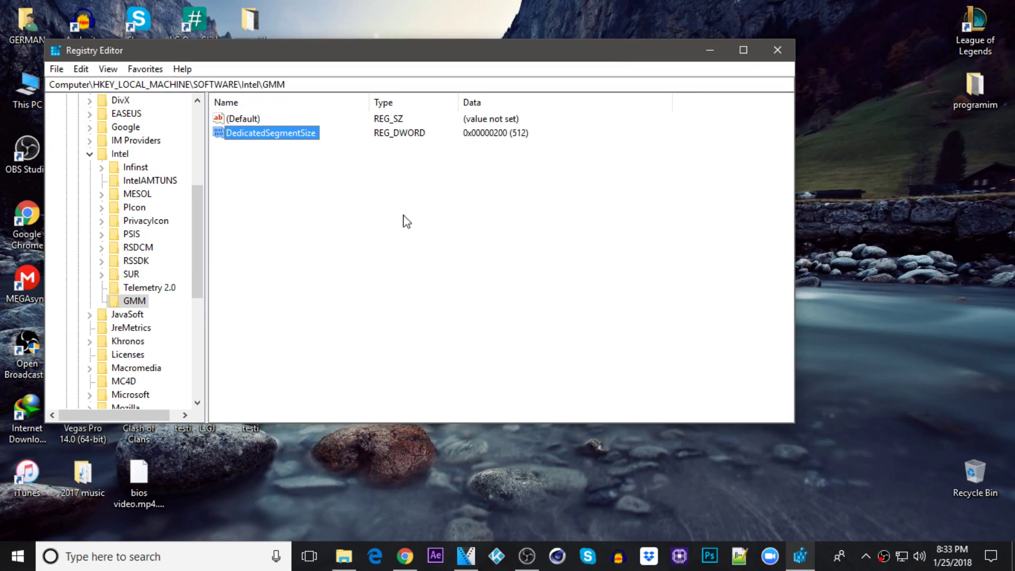
pyautogui.click(777, 50)
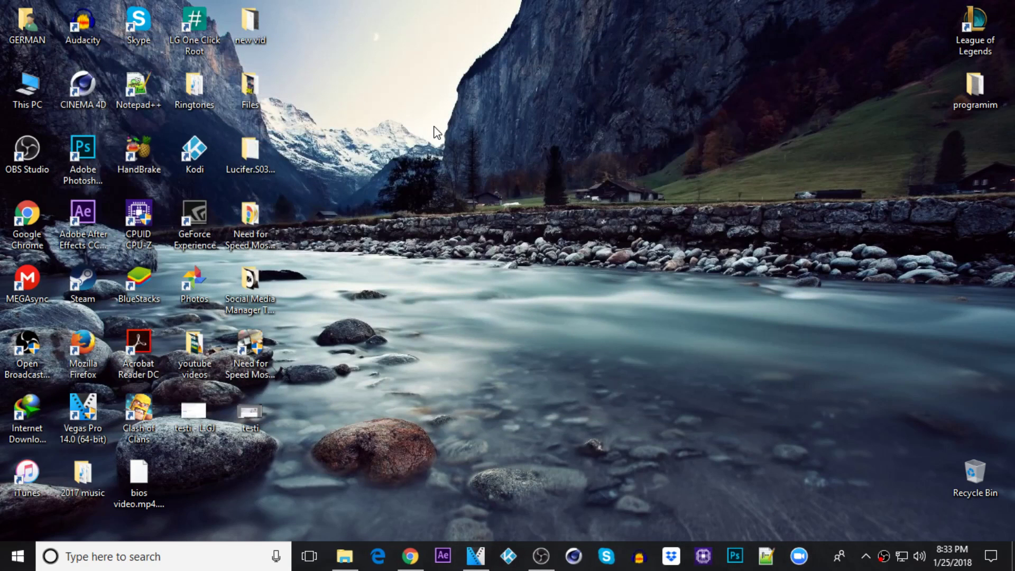